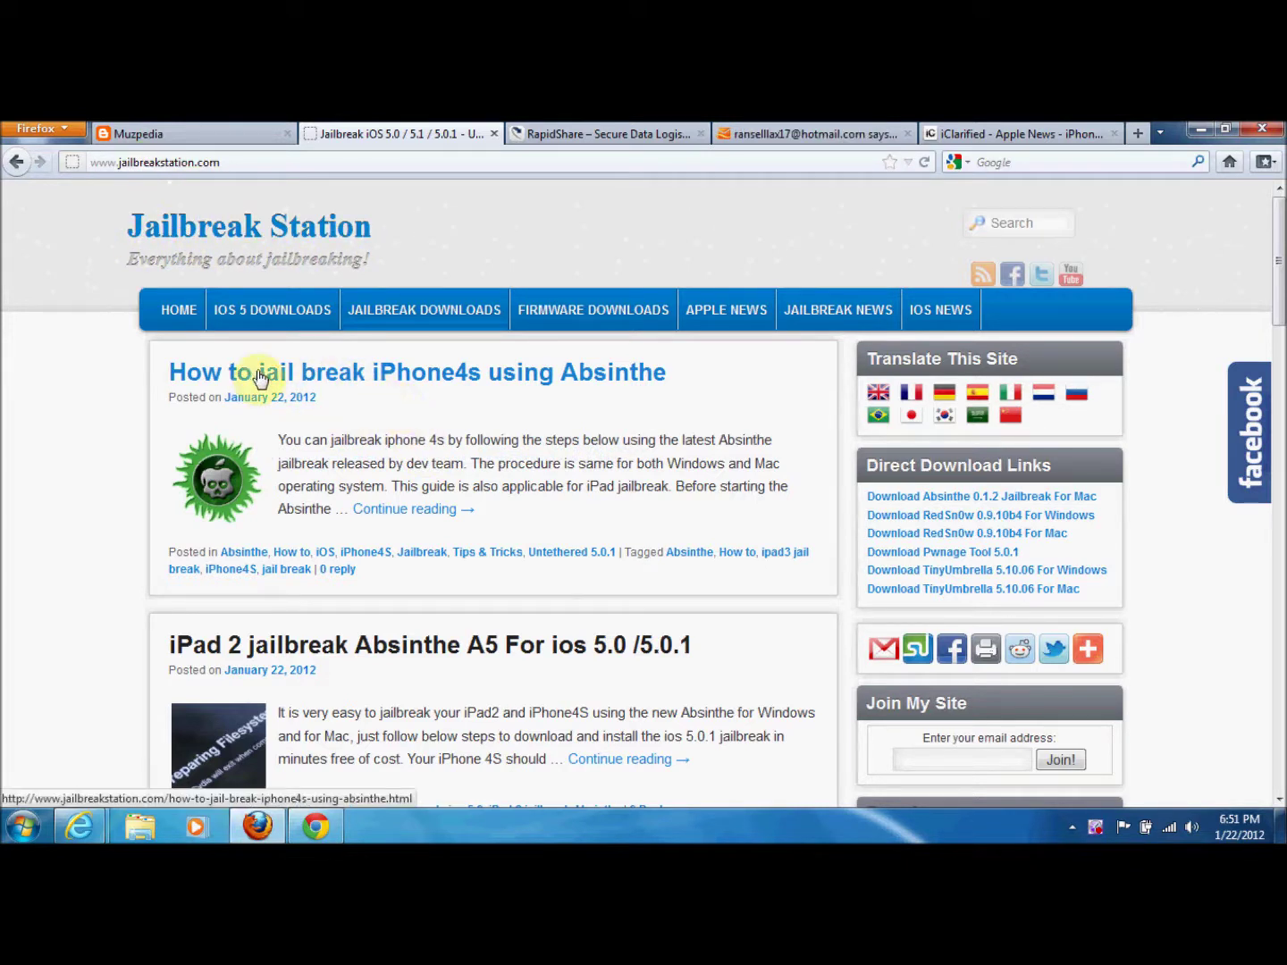
# Open the Absinthe iPhone 4S jailbreak article and start the Windows Absinthe download
pyautogui.click(457, 383)
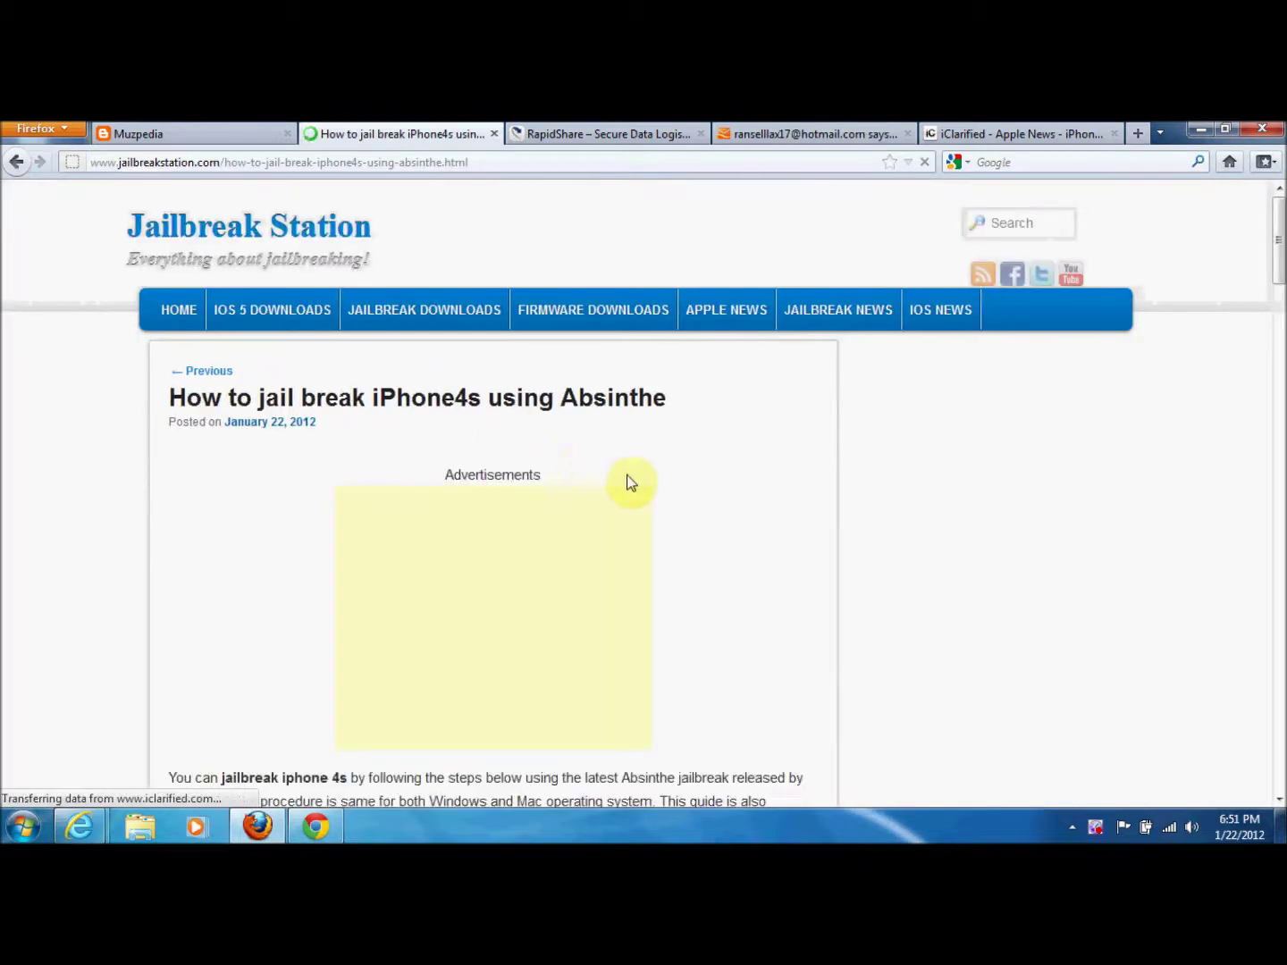
pyautogui.scroll(-3, 757, 455)
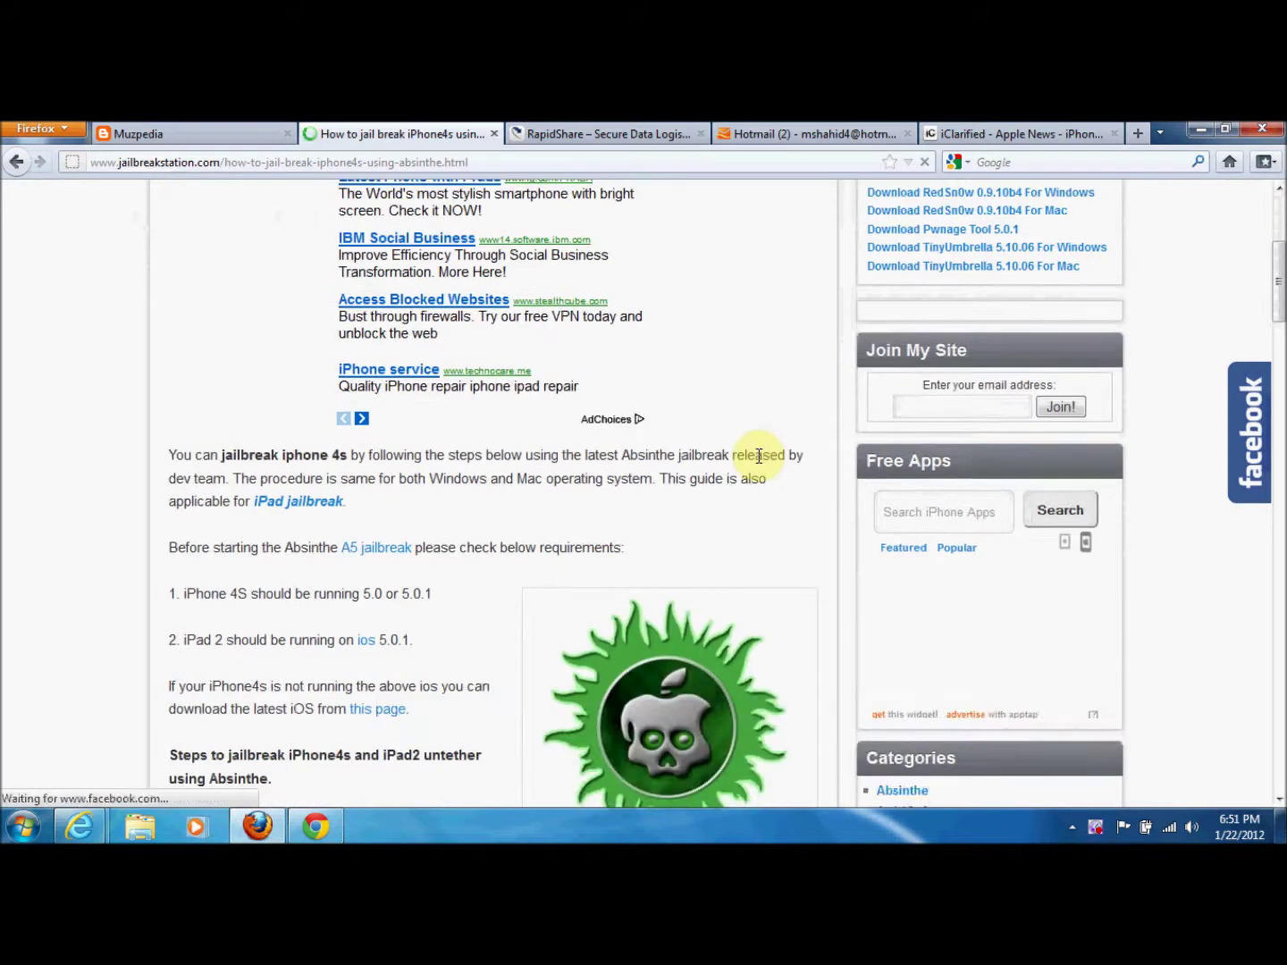
pyautogui.scroll(-2, 757, 455)
pyautogui.scroll(1, 757, 455)
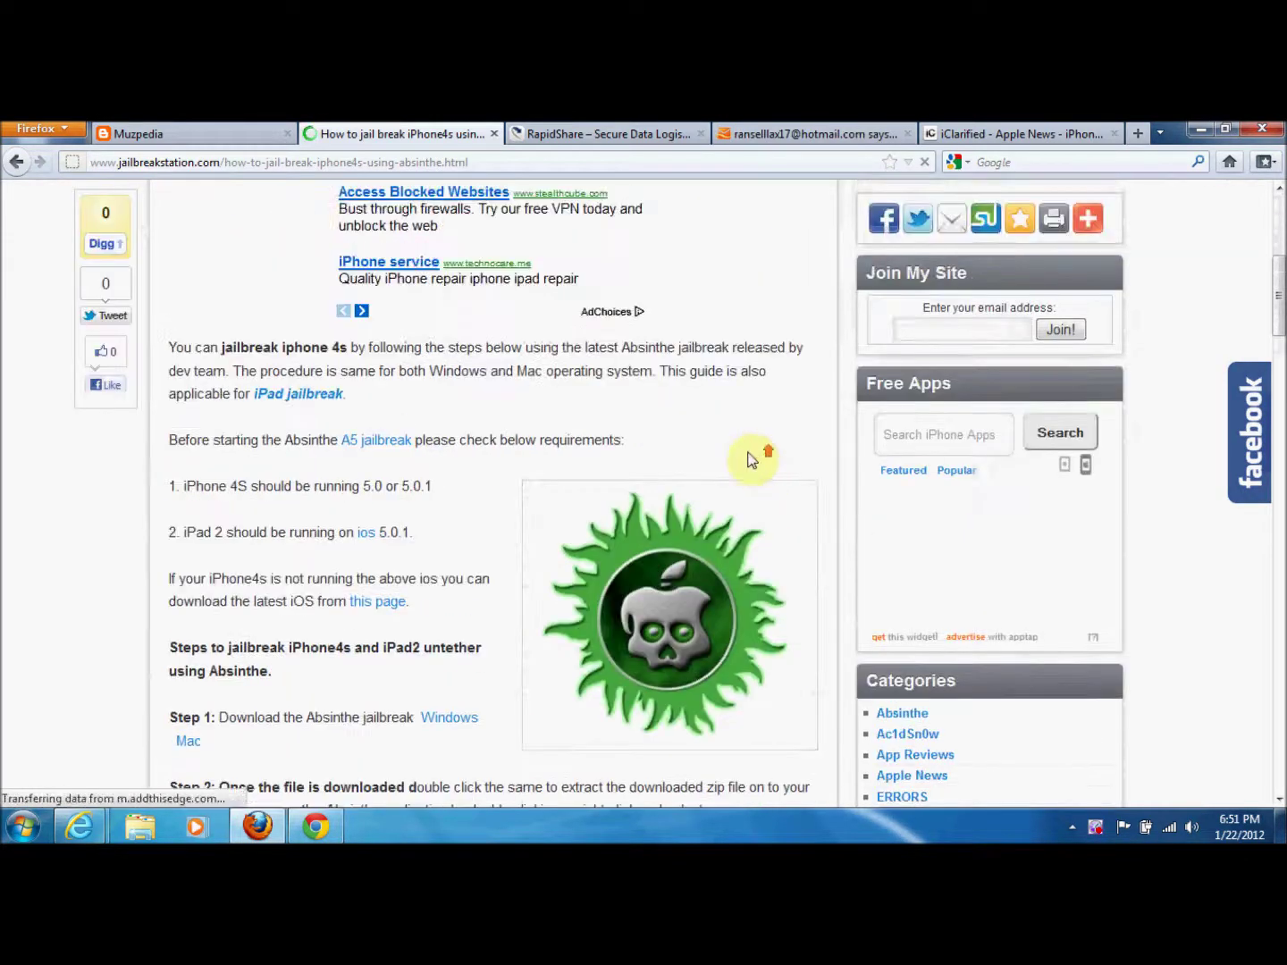
pyautogui.scroll(-1, 351, 443)
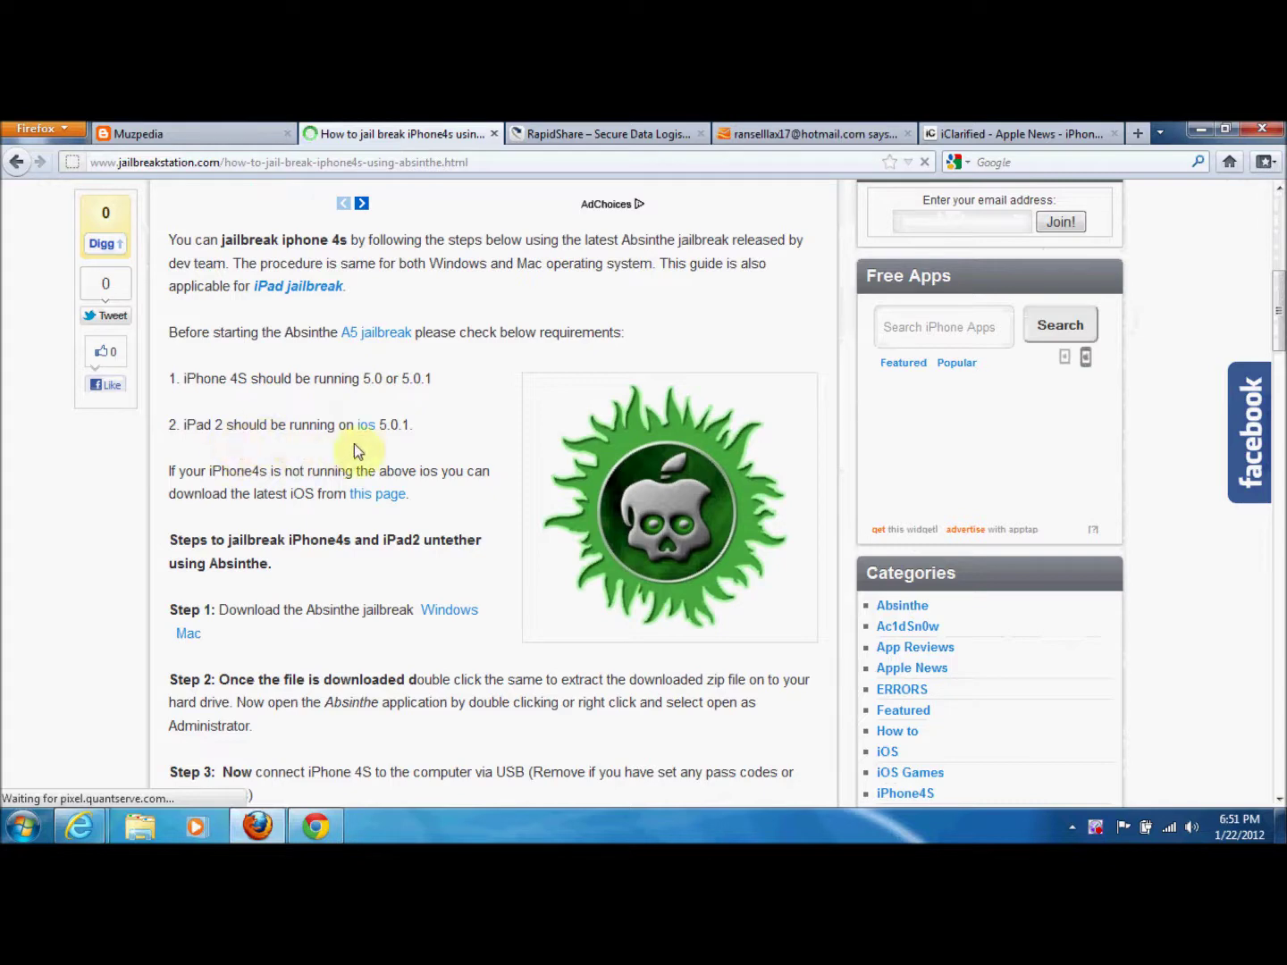
pyautogui.scroll(-2, 469, 416)
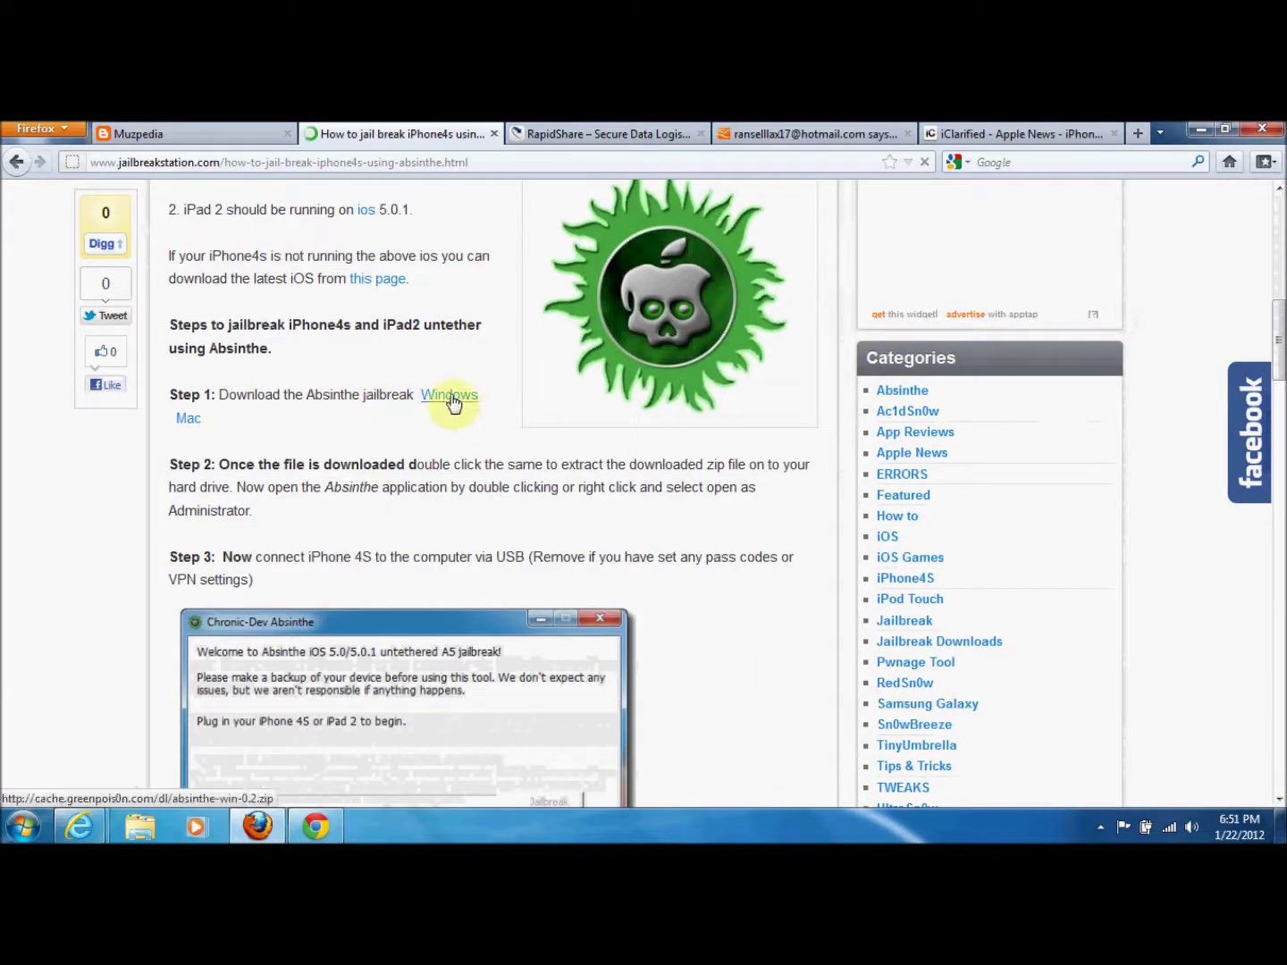
pyautogui.click(451, 396)
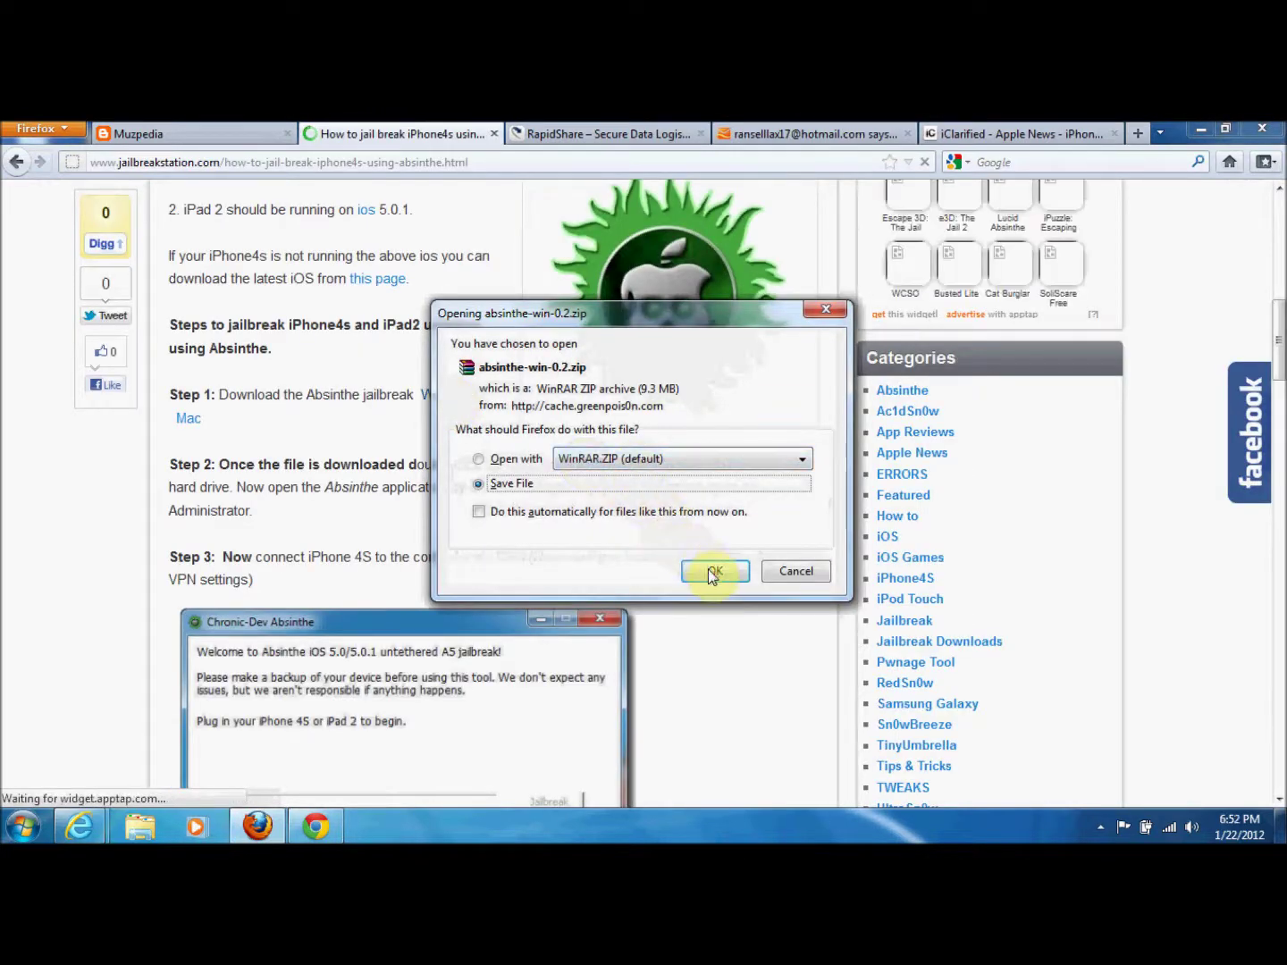
# Save absinthe-win-0.2(1).zip and open the downloaded archive in WinRAR
pyautogui.click(715, 571)
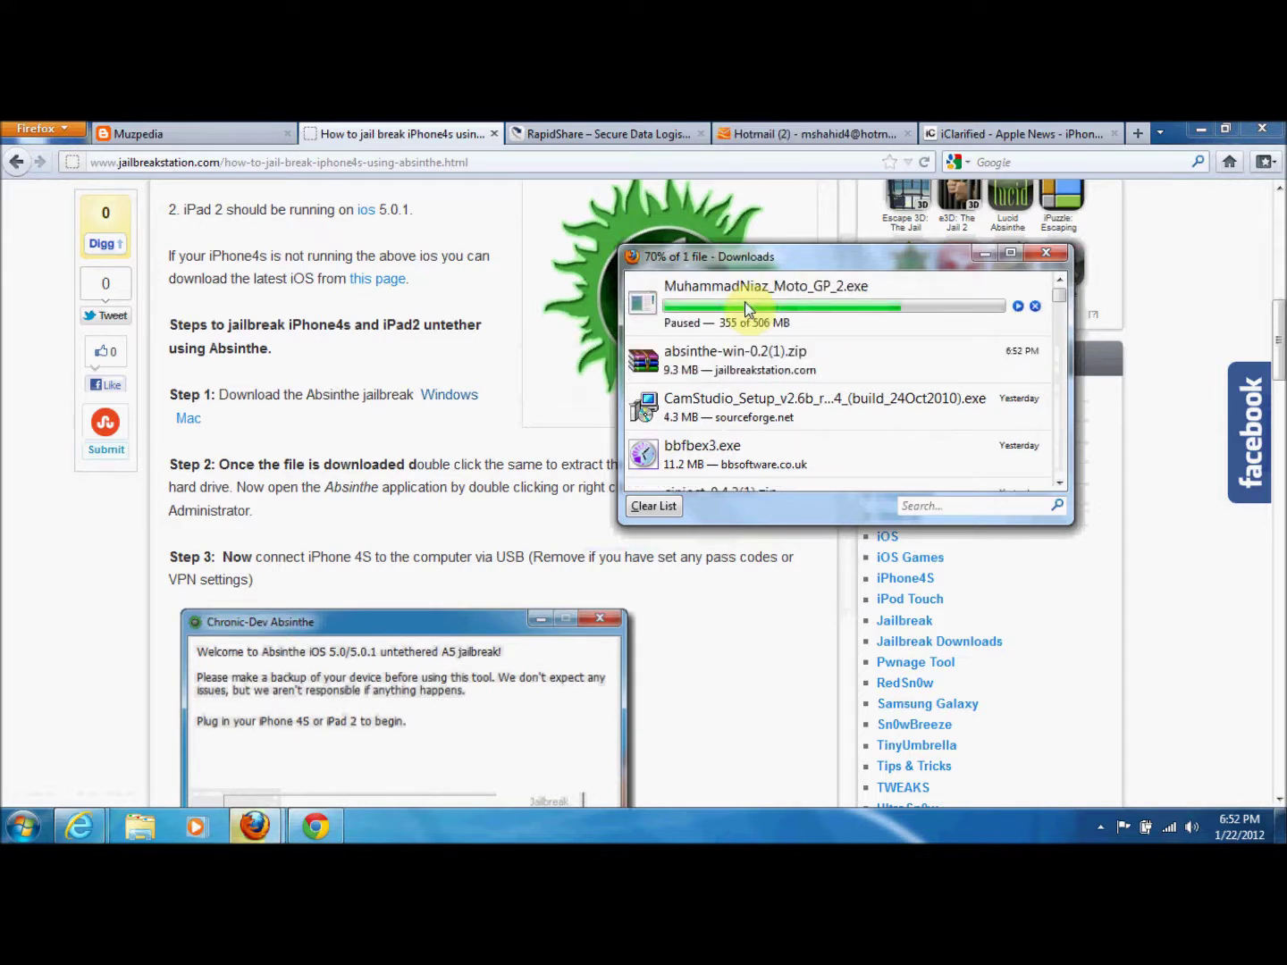
pyautogui.doubleClick(739, 361)
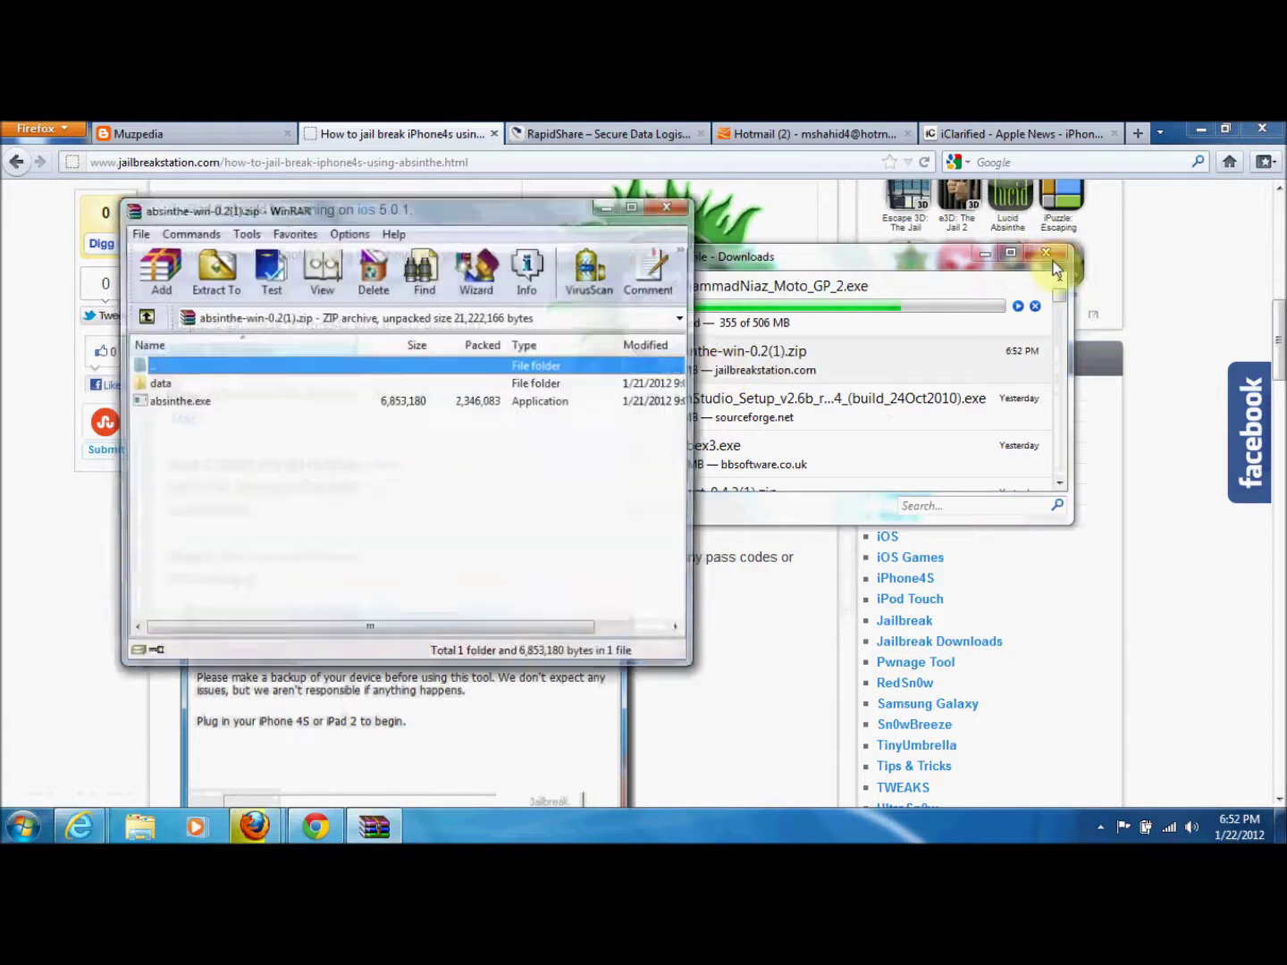
# Extract the Absinthe zip into Downloads\absinthe-win-0.2(1) and close WinRAR
pyautogui.click(1049, 256)
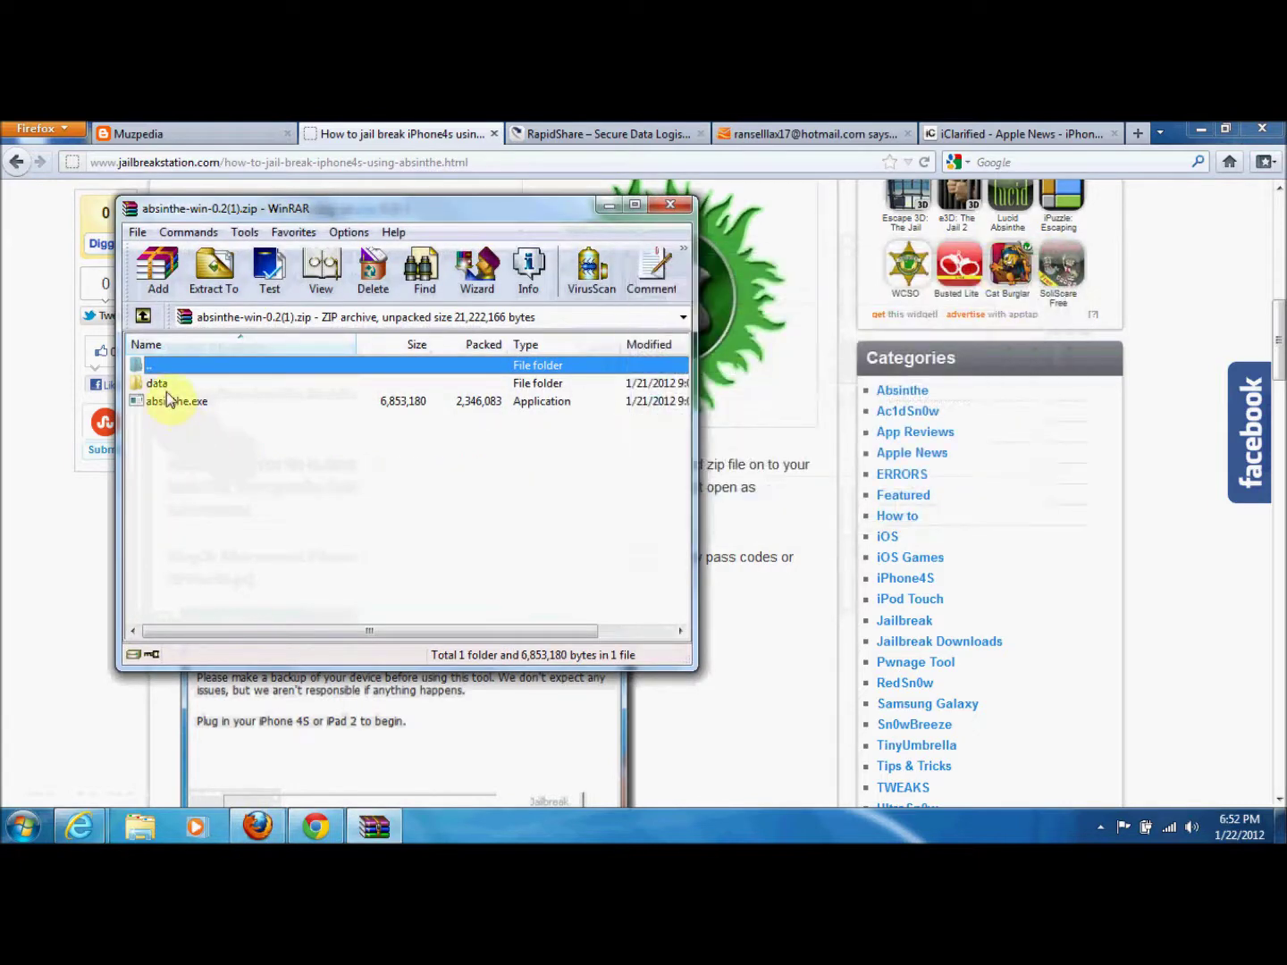
pyautogui.click(206, 269)
pyautogui.click(412, 299)
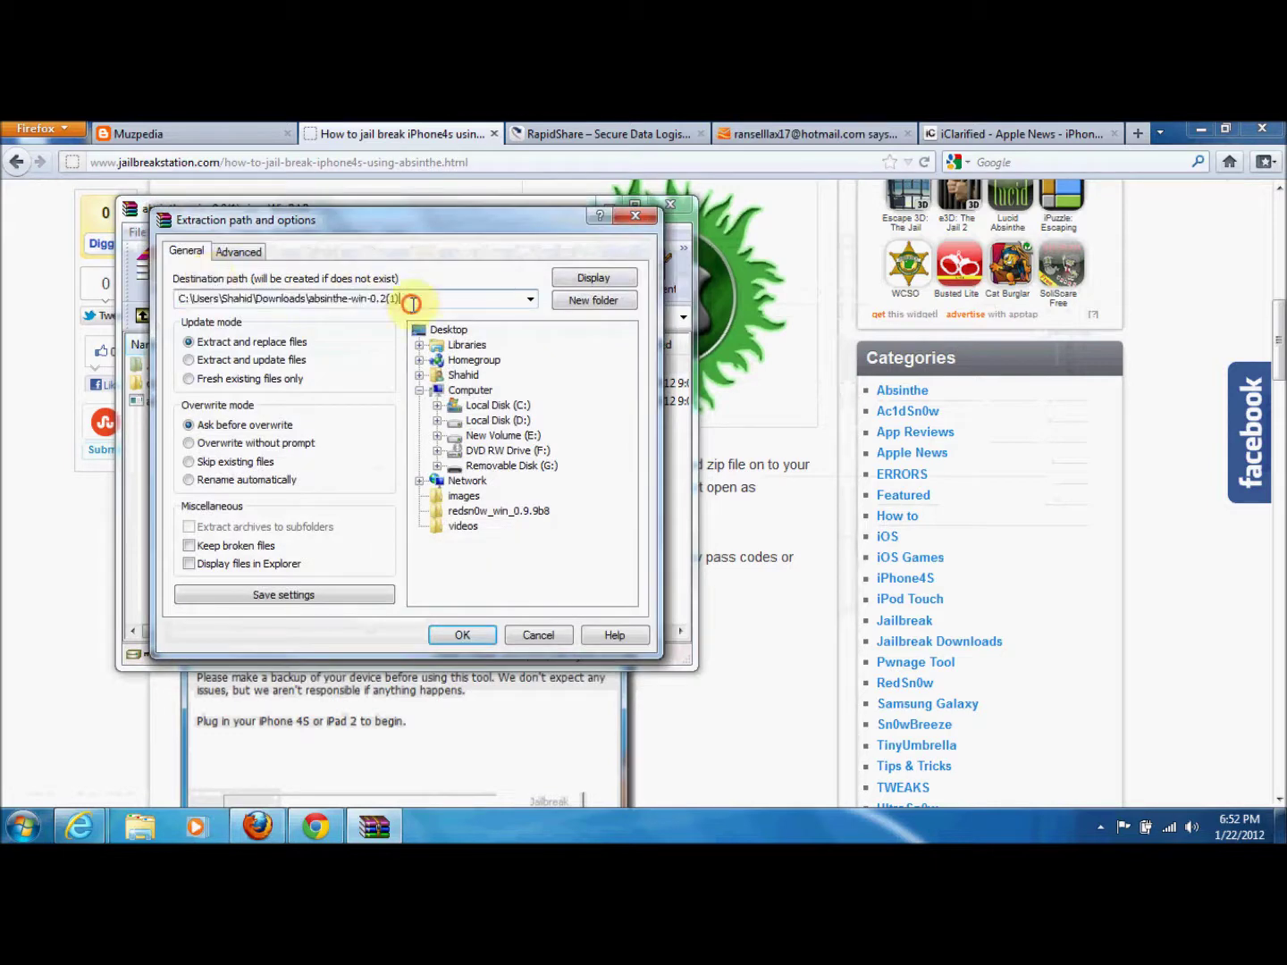
pyautogui.click(461, 637)
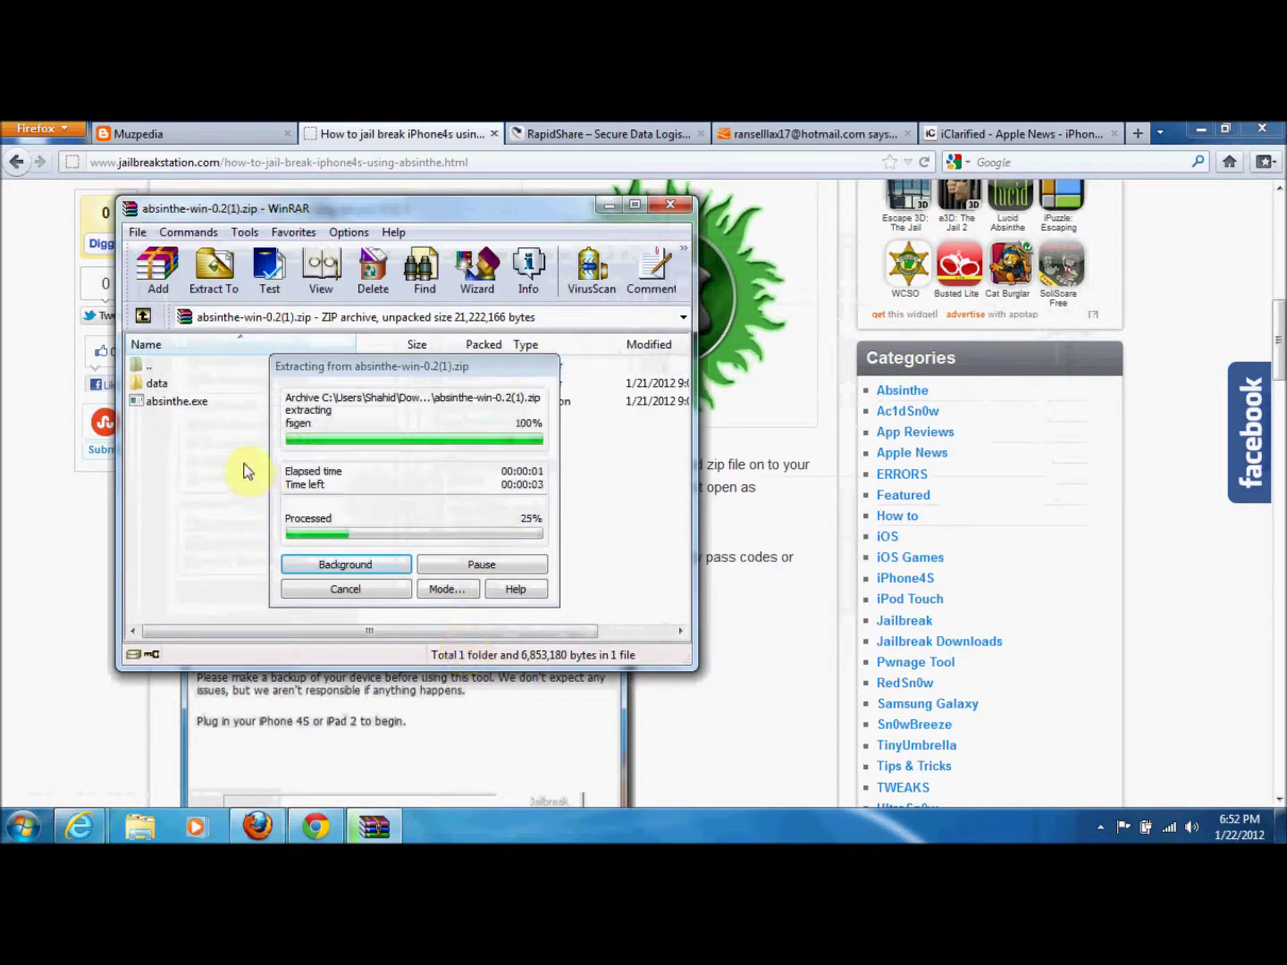
pyautogui.click(674, 211)
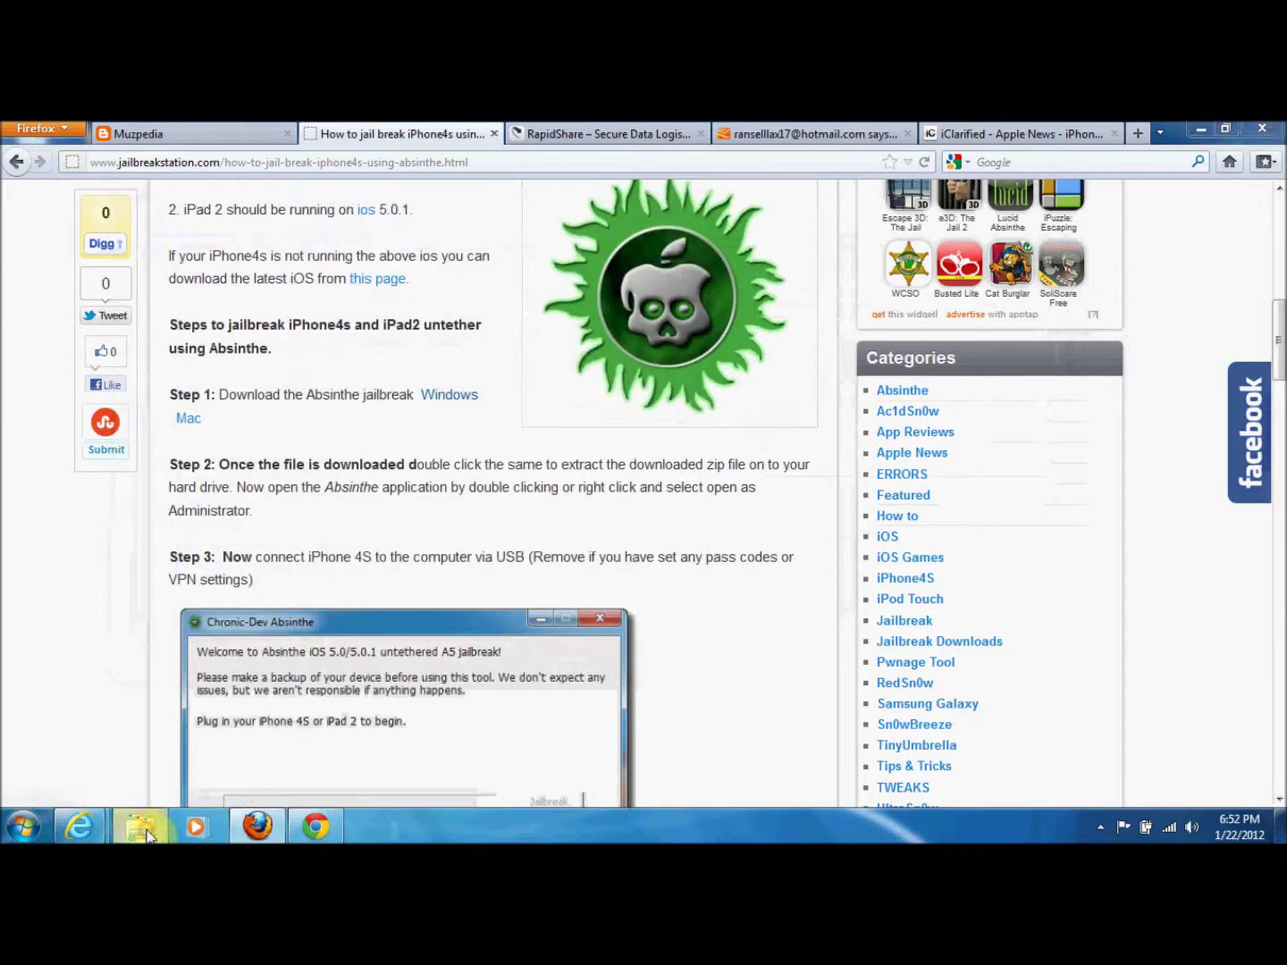
# Run absinthe.exe from the Downloads\absinthe-win-0.2(1) folder in Explorer
pyautogui.click(147, 829)
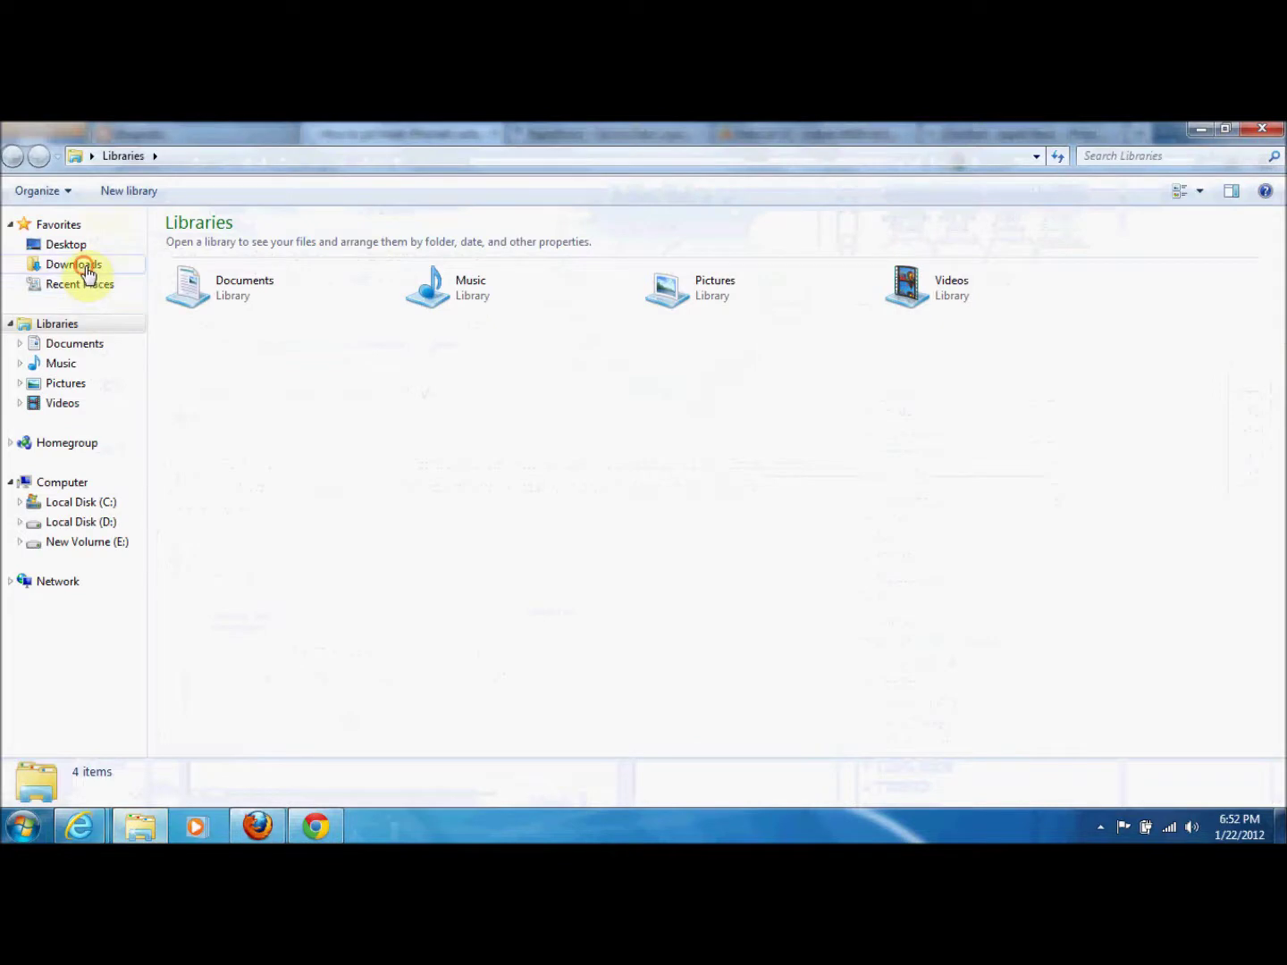
pyautogui.click(74, 265)
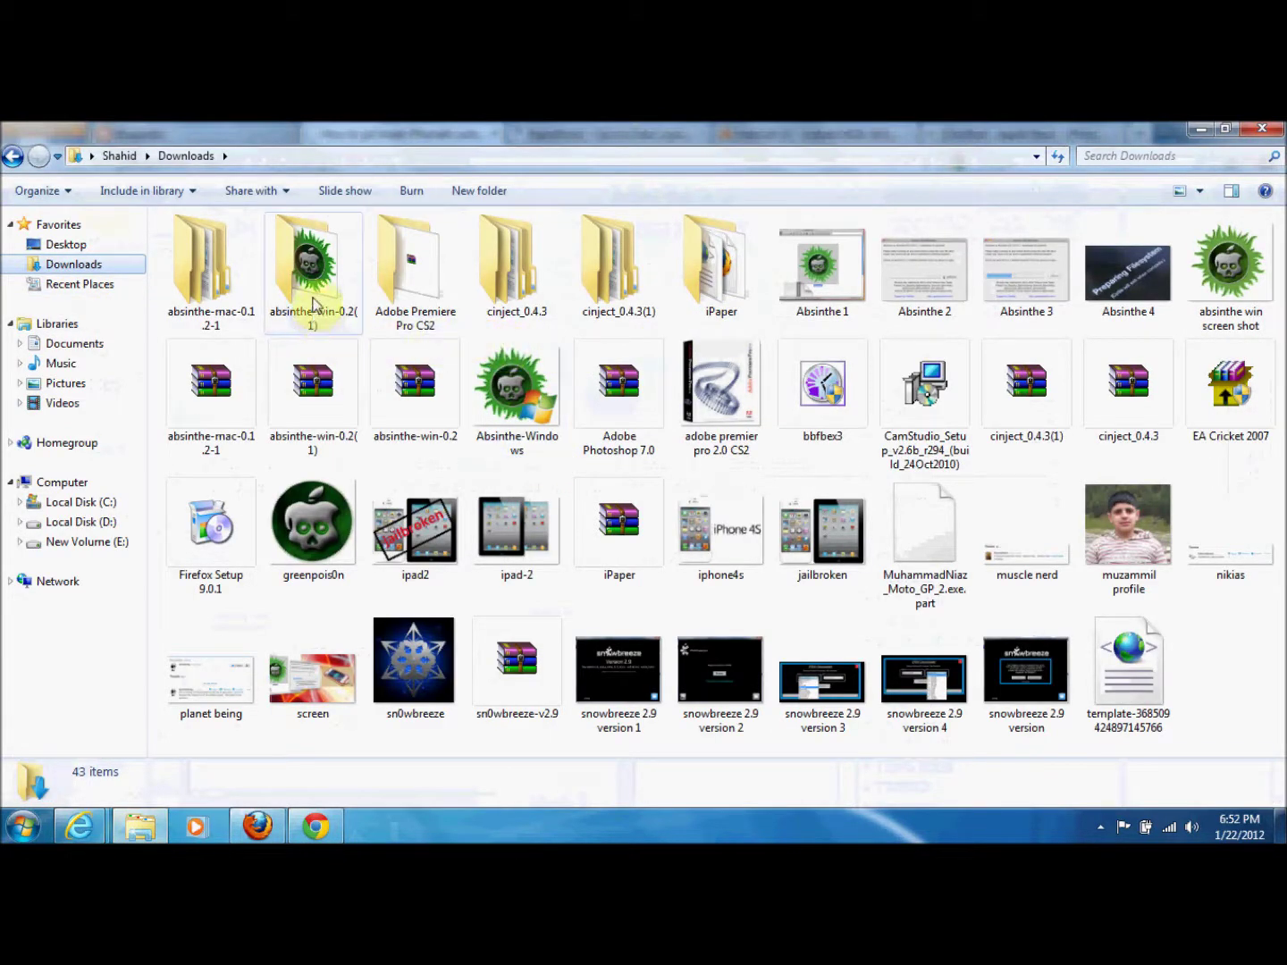
pyautogui.doubleClick(315, 292)
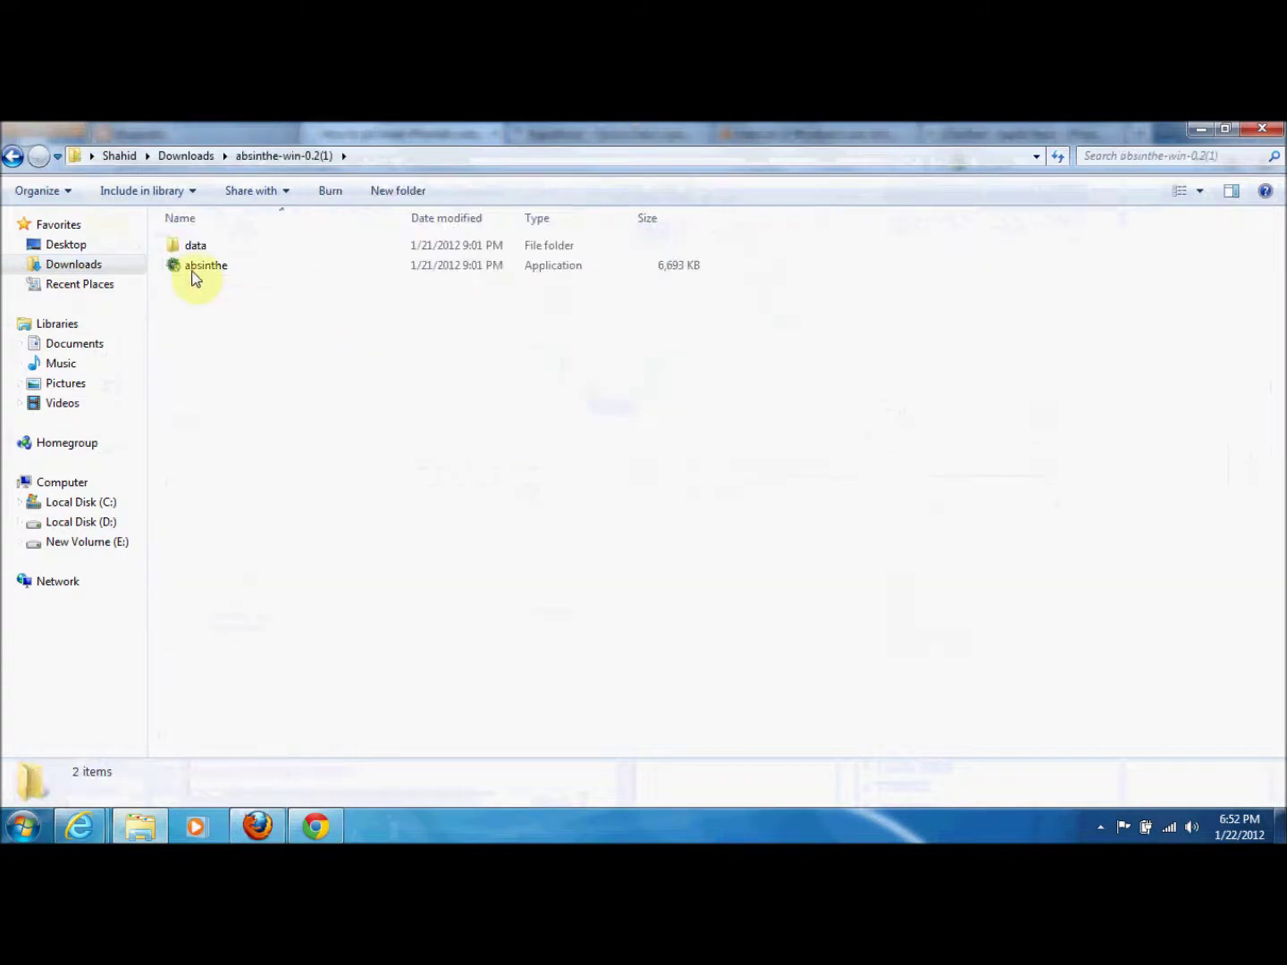
pyautogui.click(194, 269)
pyautogui.doubleClick(194, 269)
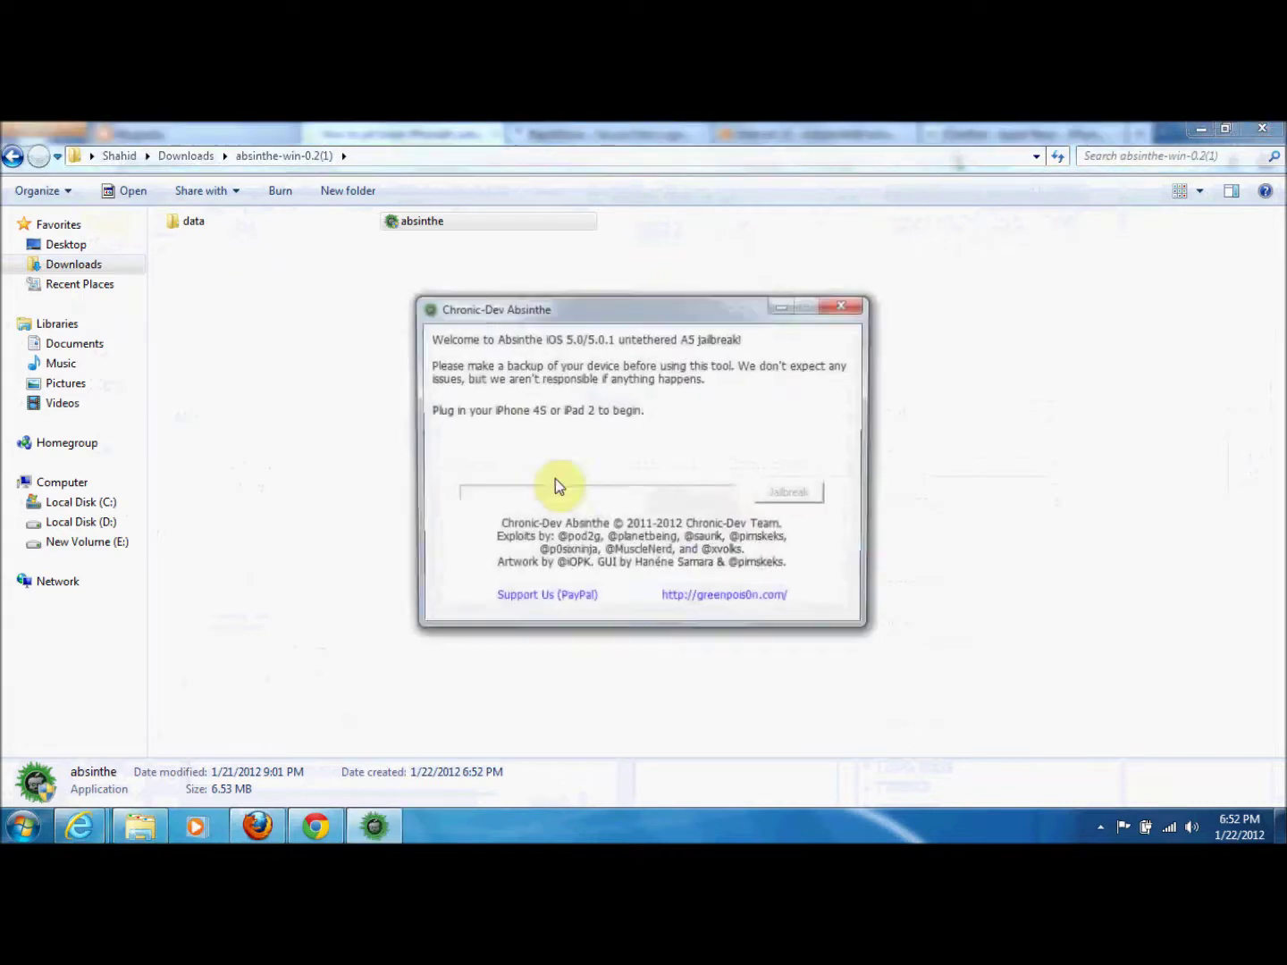
pyautogui.moveTo(698, 326)
pyautogui.mouseDown()
pyautogui.moveTo(635, 282)
pyautogui.moveTo(649, 309)
pyautogui.mouseUp()
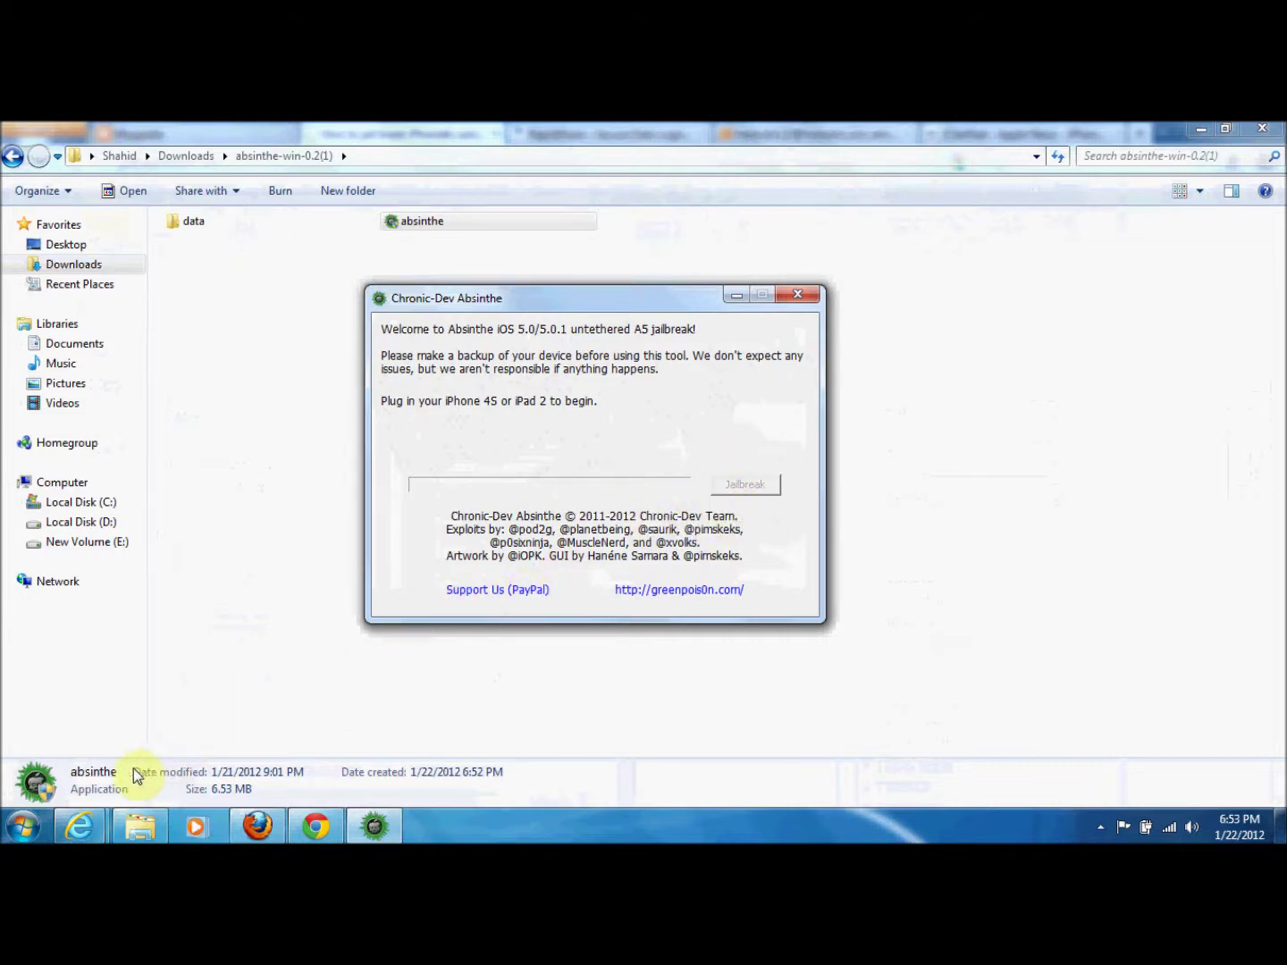
pyautogui.click(23, 826)
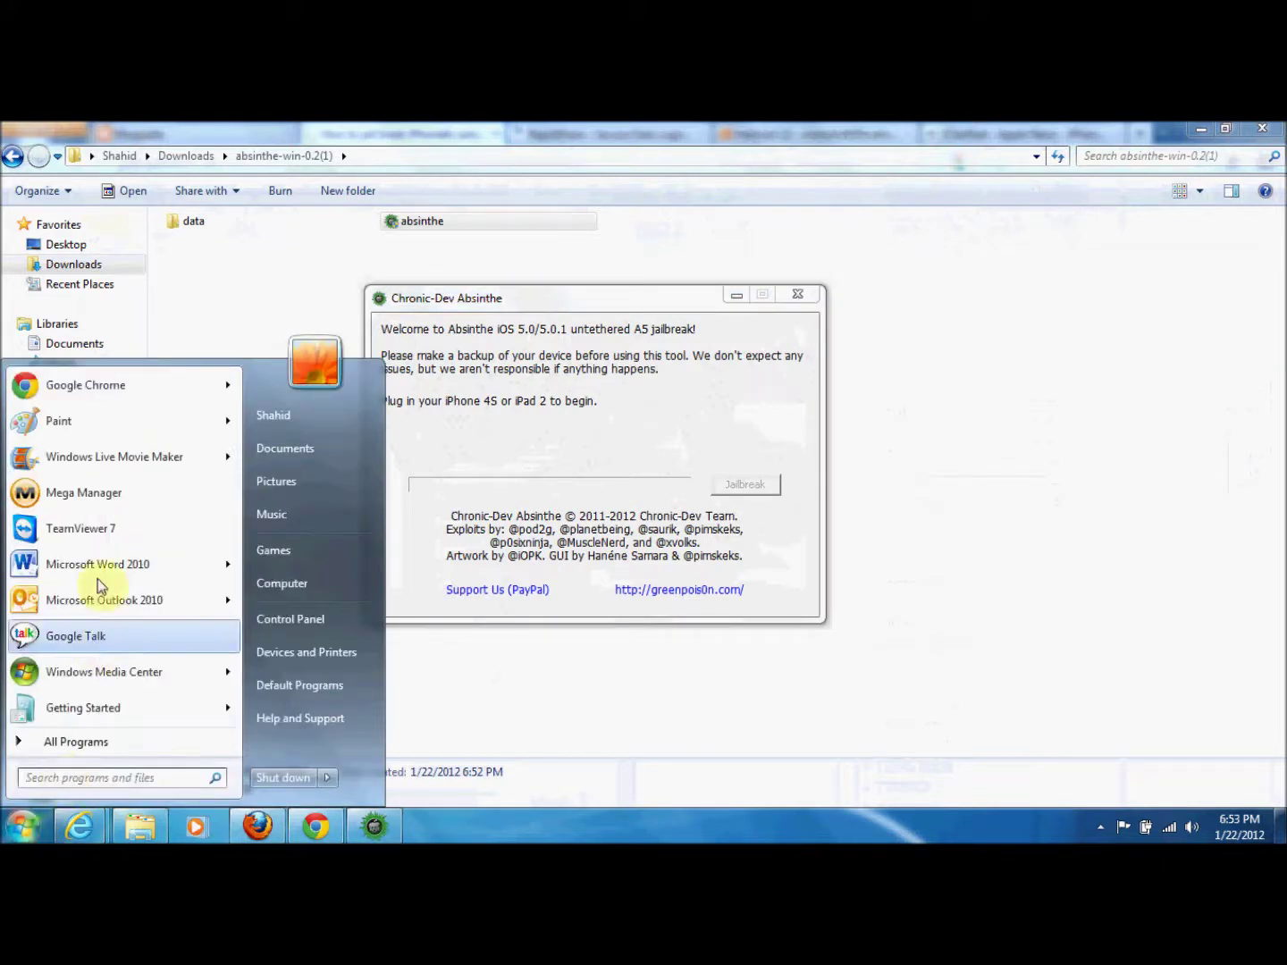
# Start iTunes from the iTunes group under All Programs
pyautogui.click(126, 742)
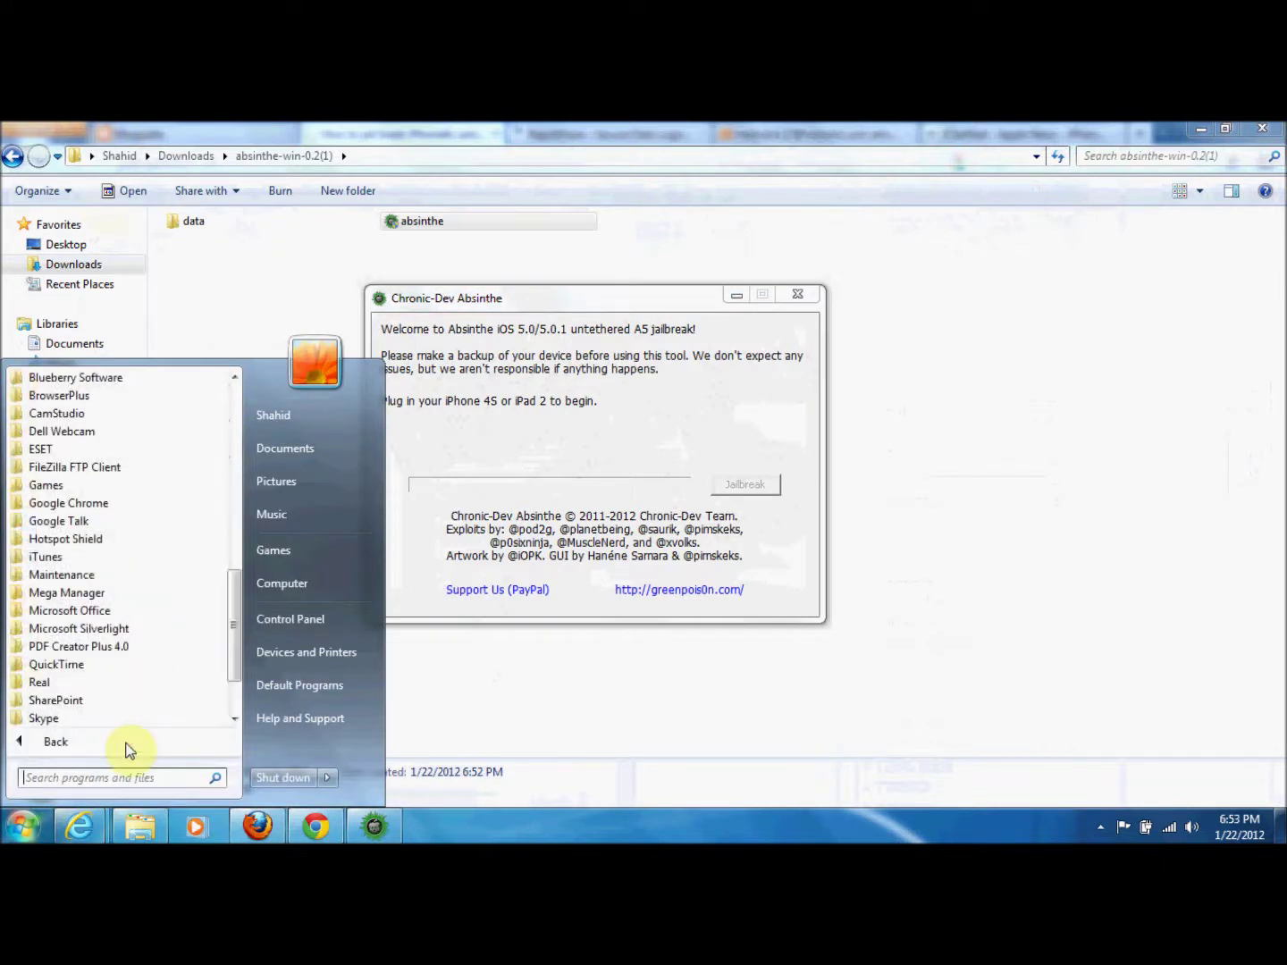
pyautogui.click(43, 556)
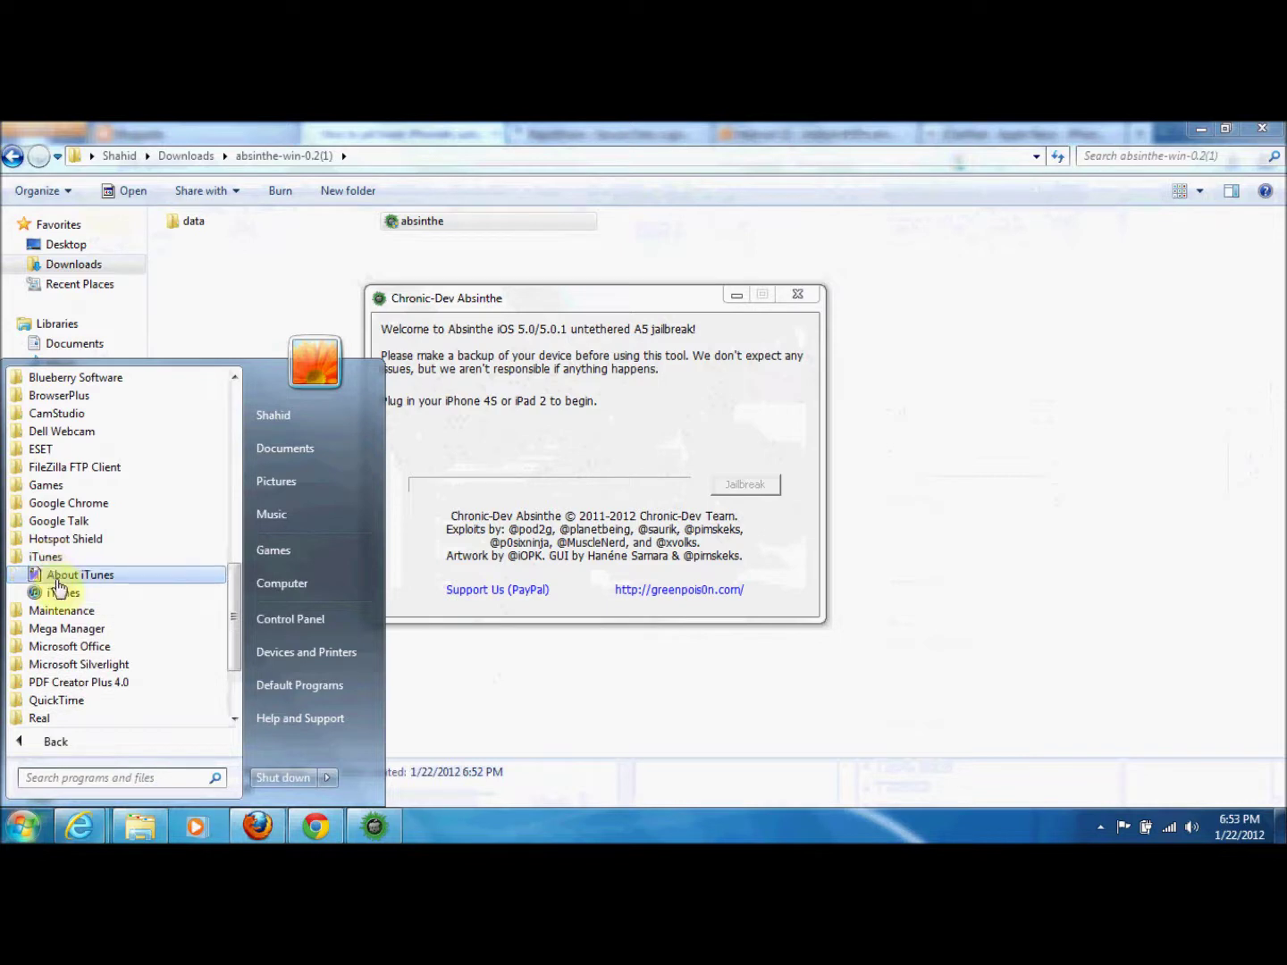
pyautogui.click(62, 593)
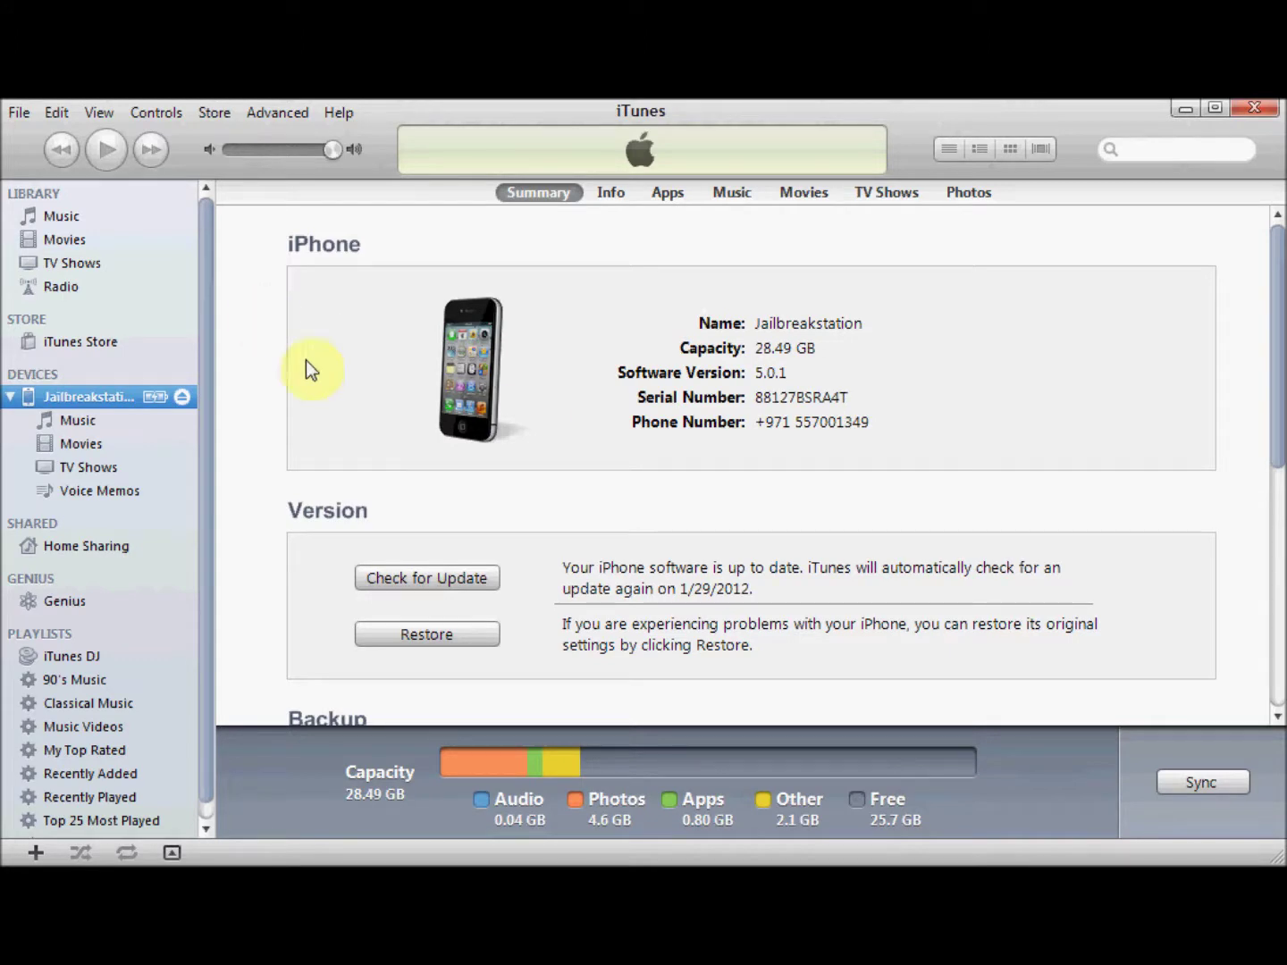
pyautogui.scroll(-3, 548, 428)
pyautogui.scroll(-2, 548, 428)
pyautogui.scroll(-2, 548, 428)
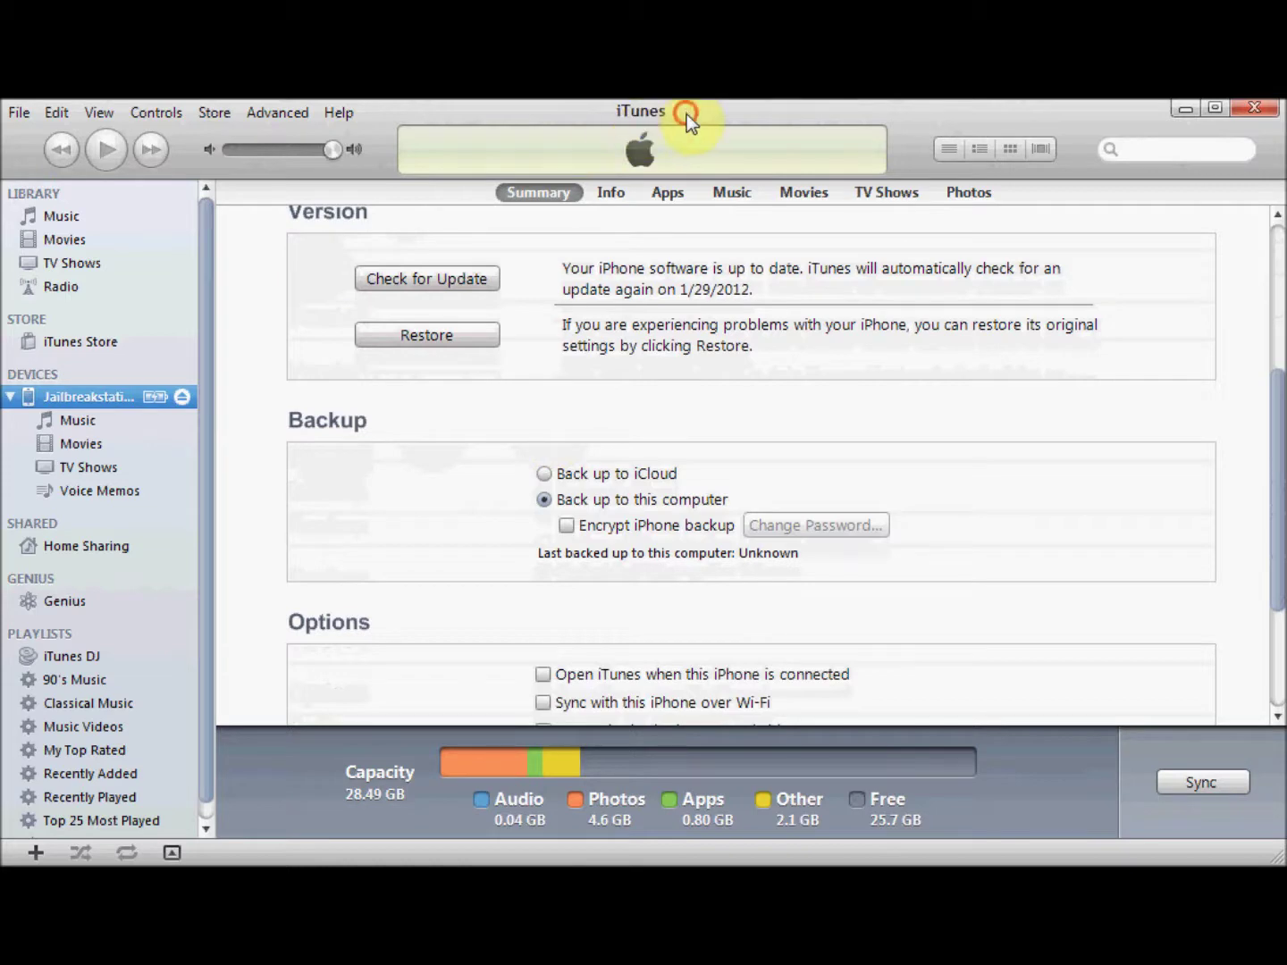
# Set iPhone backups to 'This computer' and sync the iPhone
pyautogui.moveTo(687, 114); pyautogui.dragTo(687, 104)
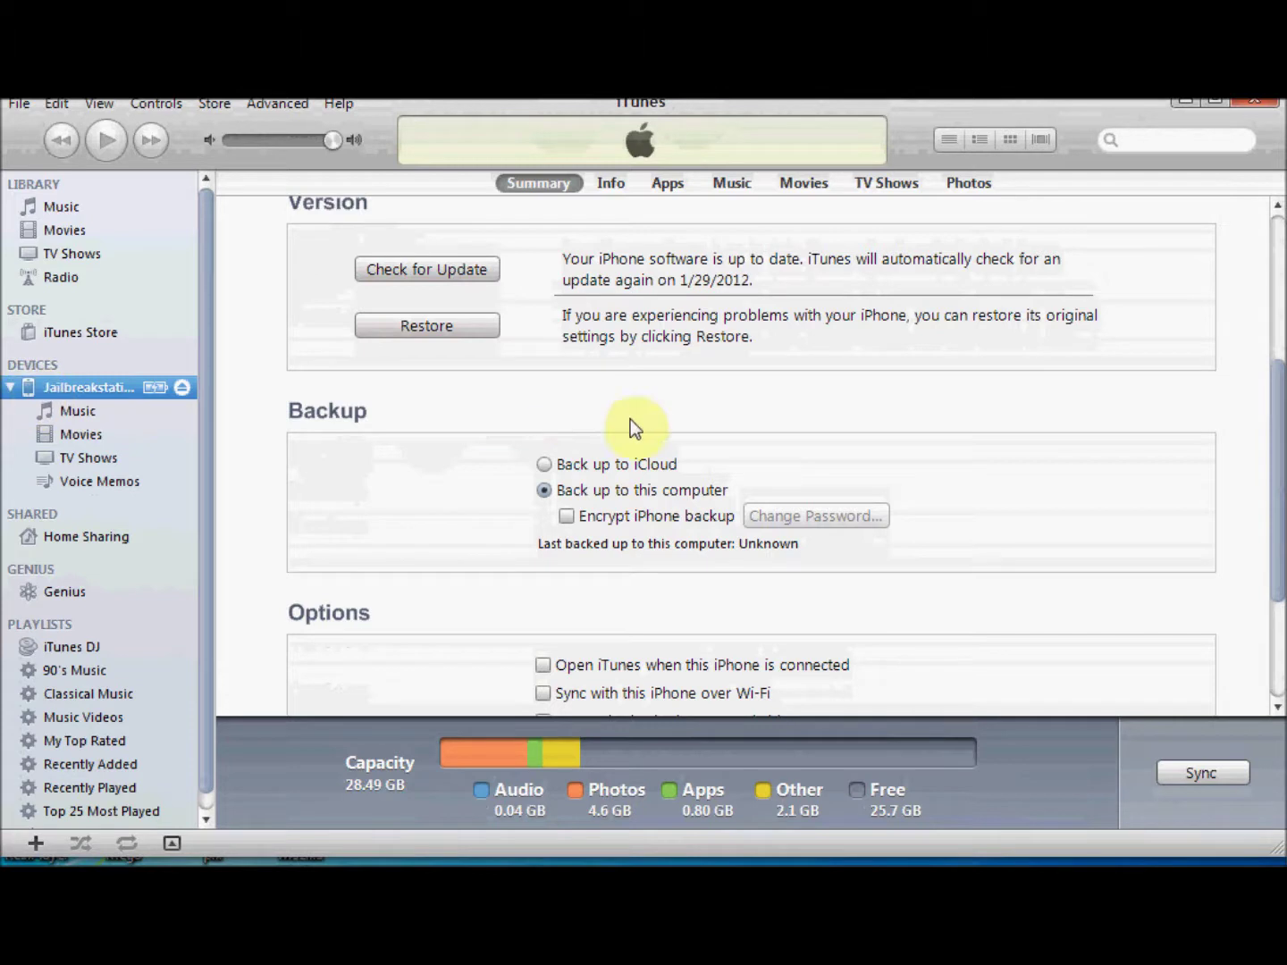
pyautogui.click(543, 489)
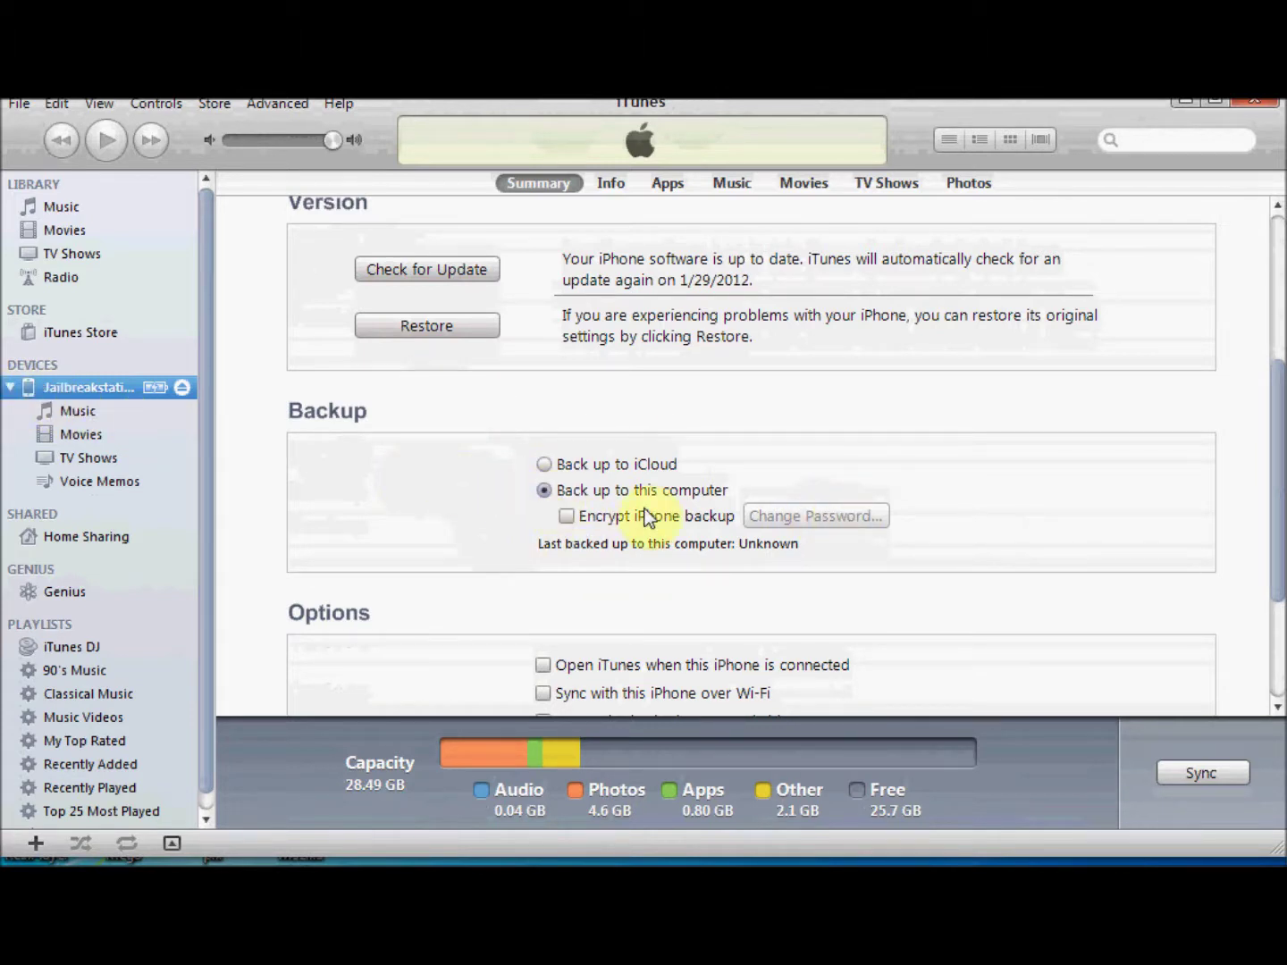
pyautogui.moveTo(1274, 483)
pyautogui.mouseDown()
pyautogui.moveTo(1277, 546)
pyautogui.moveTo(1277, 503)
pyautogui.mouseUp()
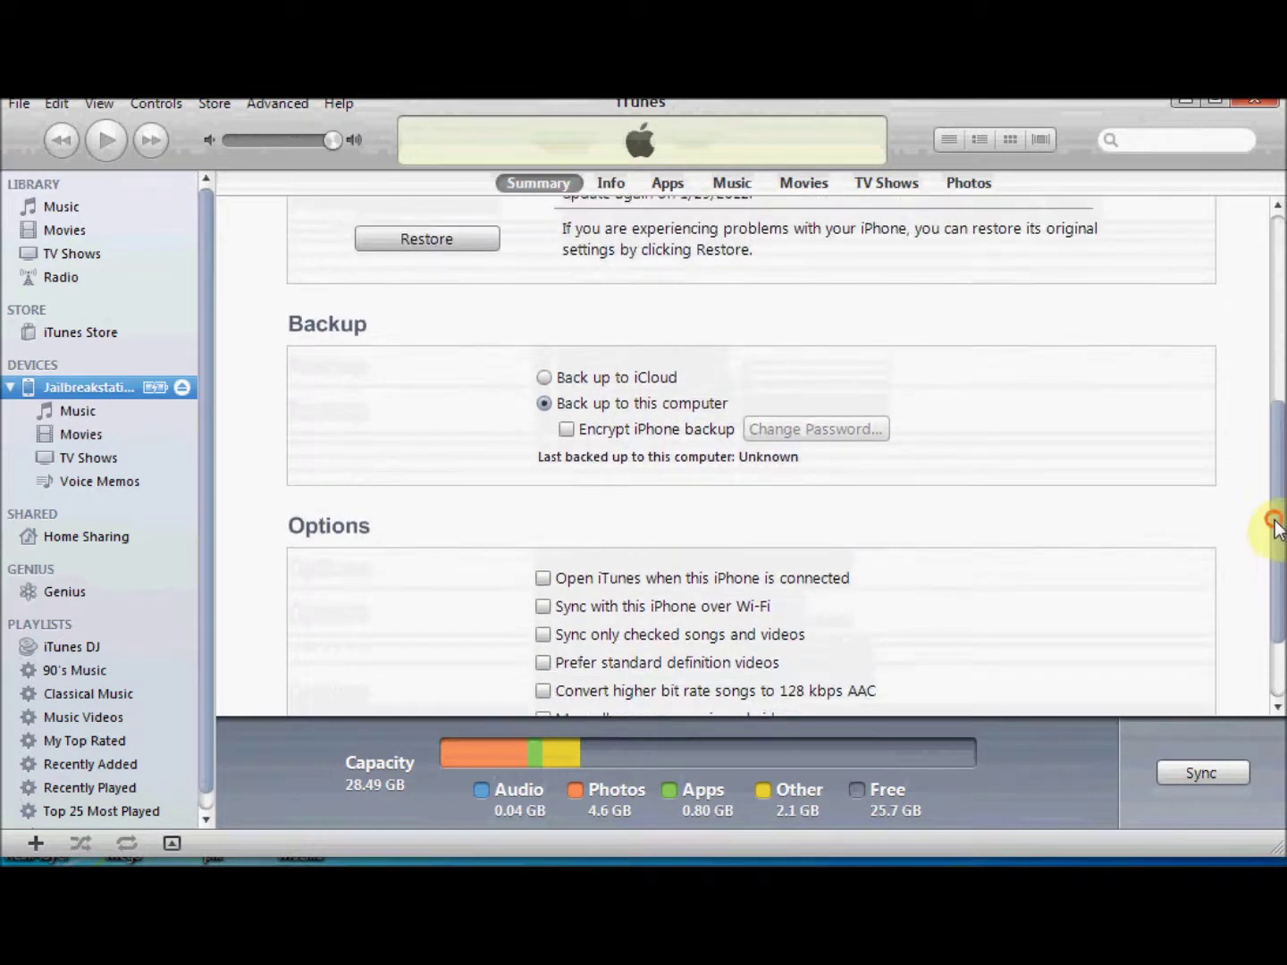
pyautogui.click(1200, 777)
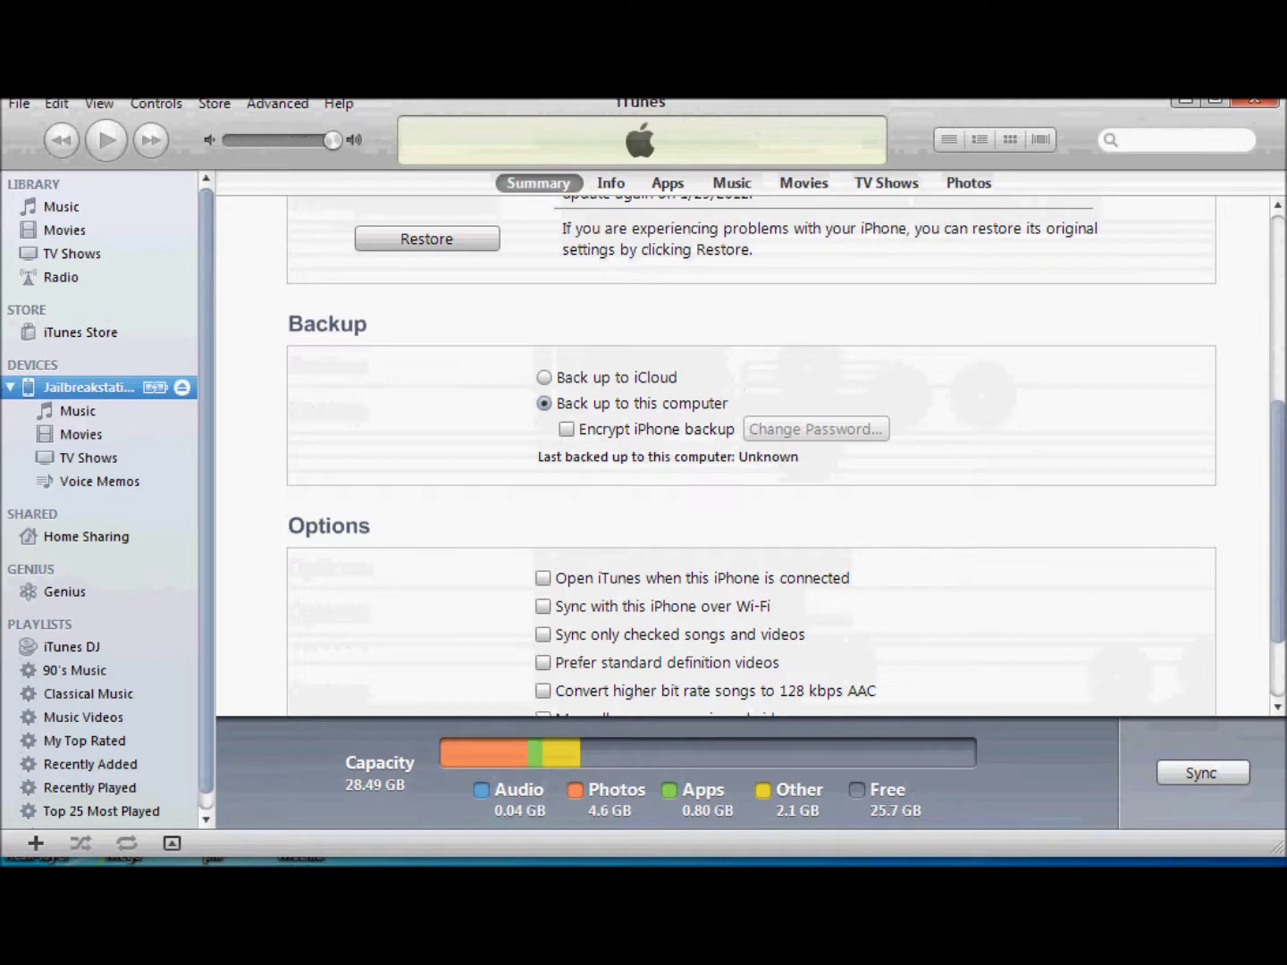
pyautogui.click(1246, 863)
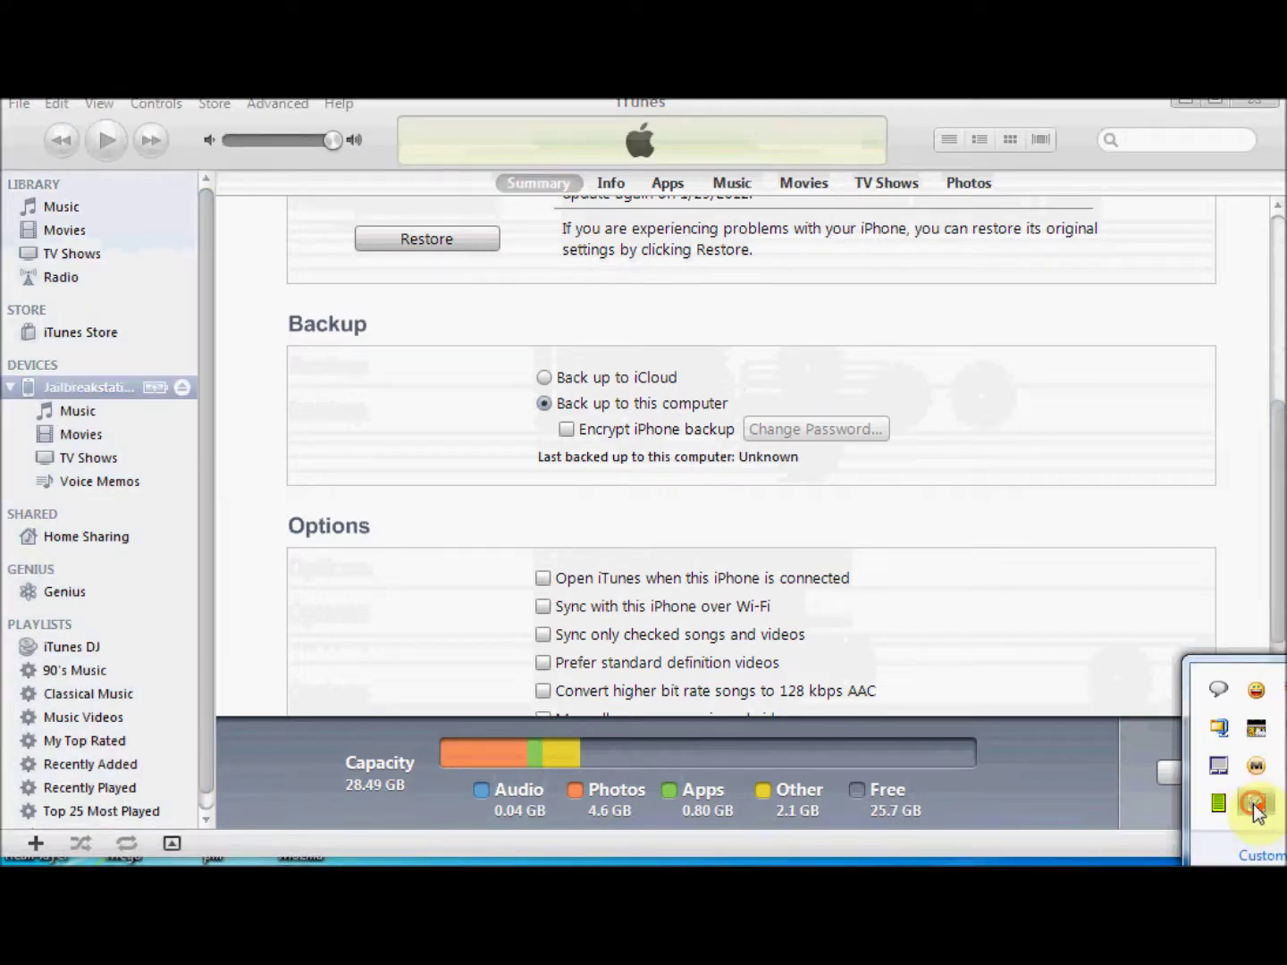